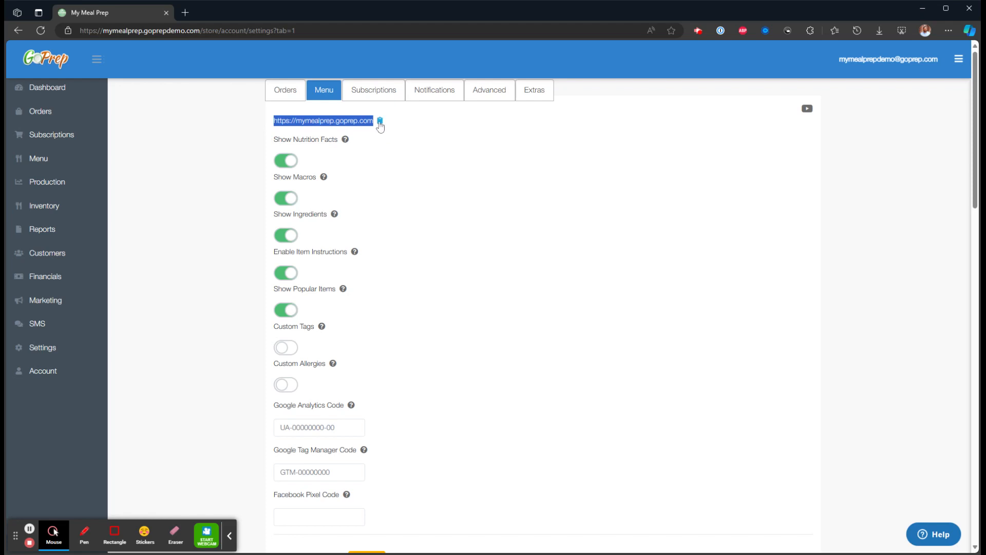
Copy the store's menu link and review the menu display options from Show Nutrition Facts through Custom Allergies.
click(380, 121)
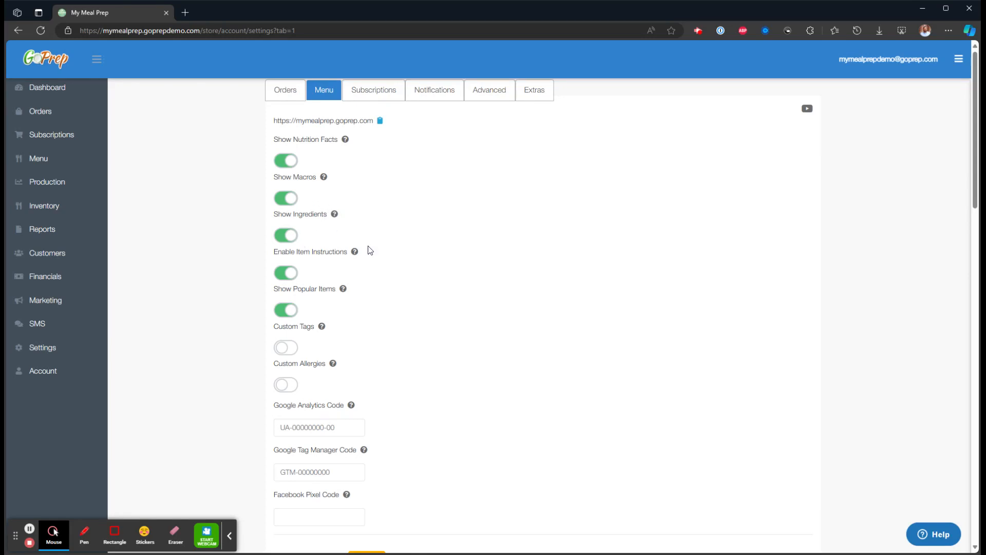
drag(339, 140, 272, 139)
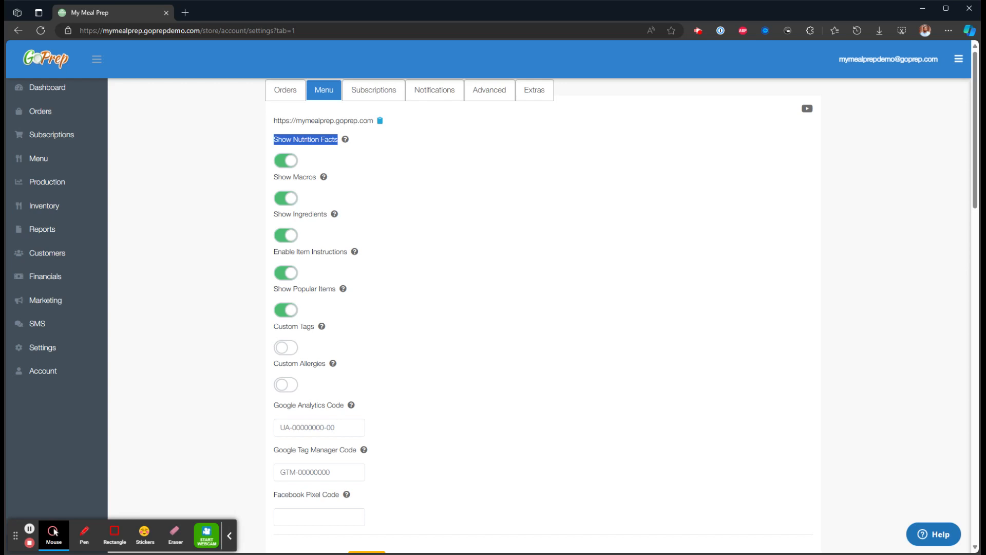
click(406, 169)
click(316, 176)
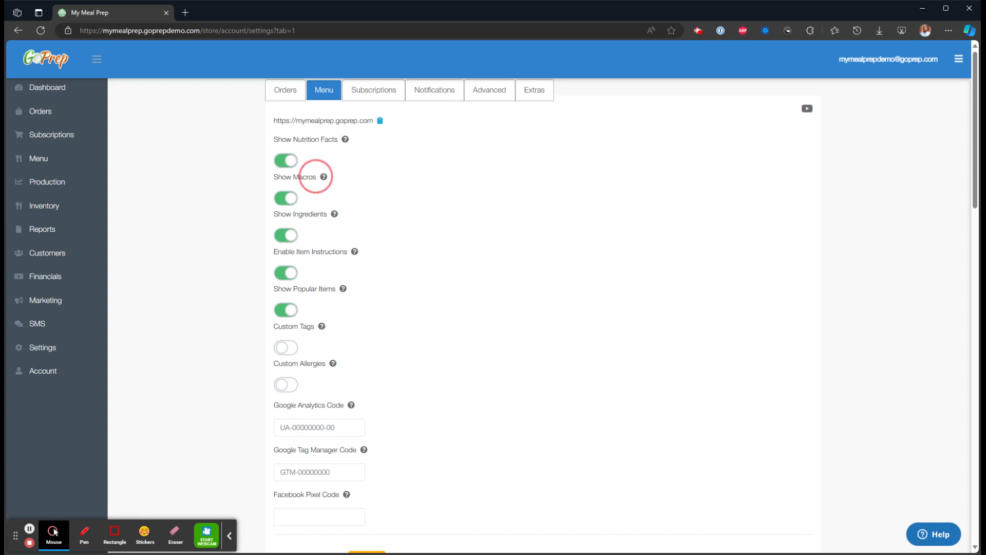
drag(316, 177, 272, 176)
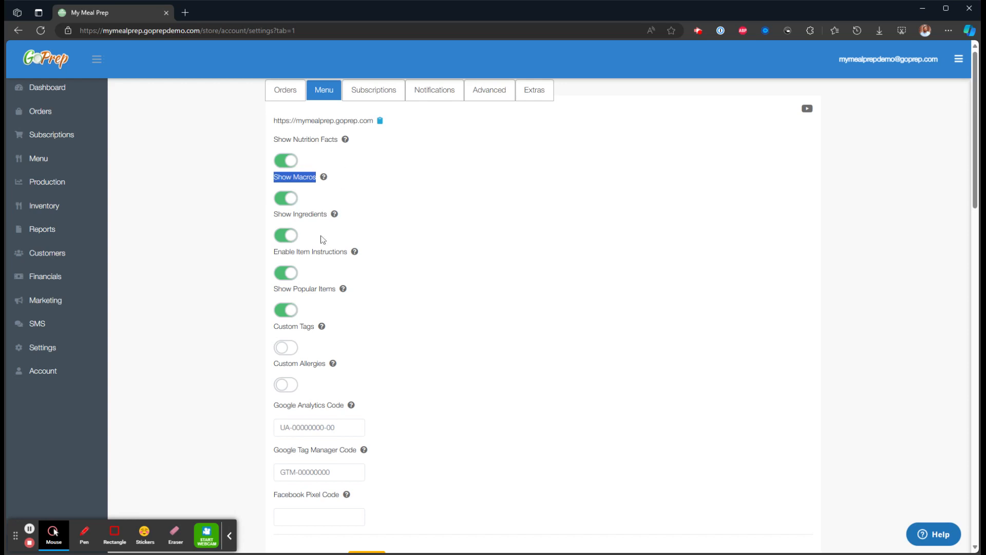
drag(327, 214, 271, 214)
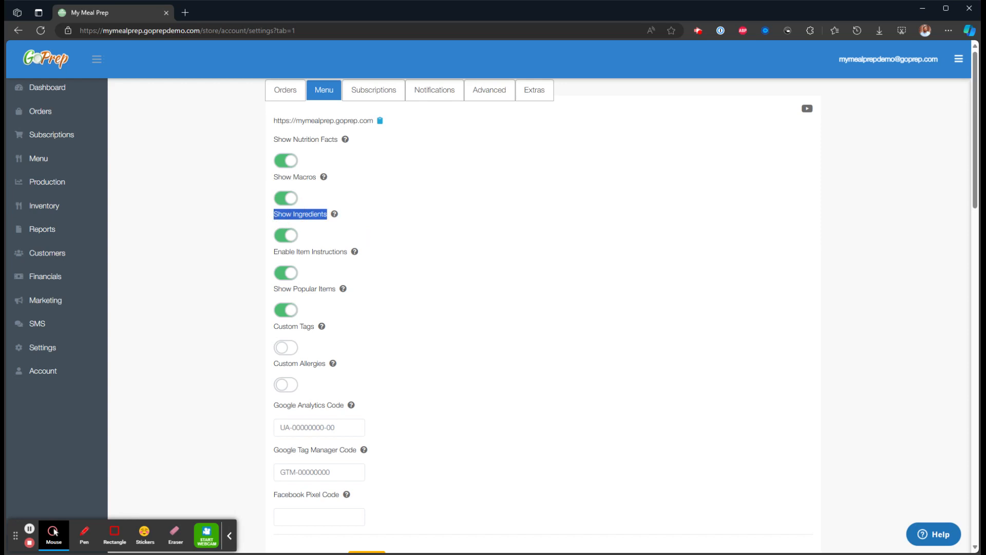
click(399, 228)
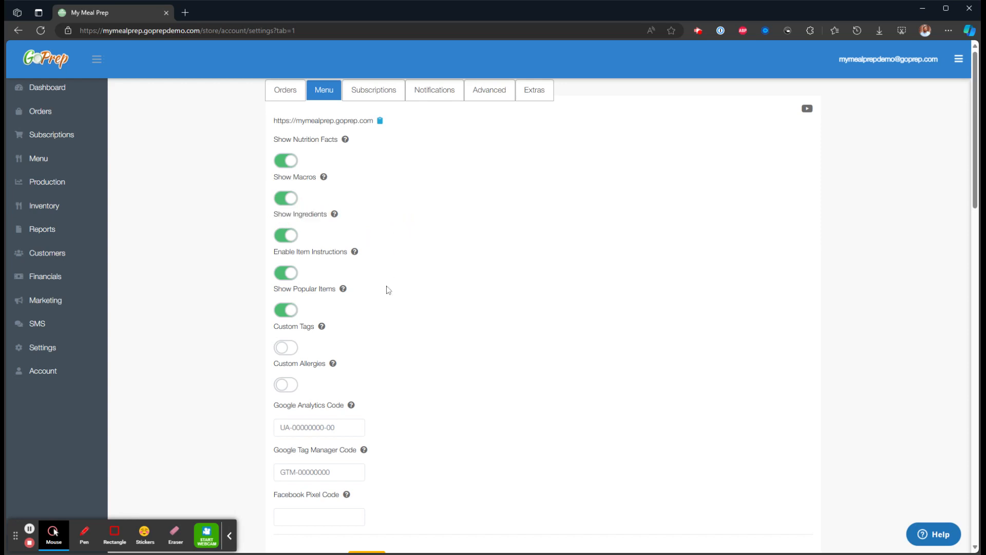
drag(349, 252, 271, 253)
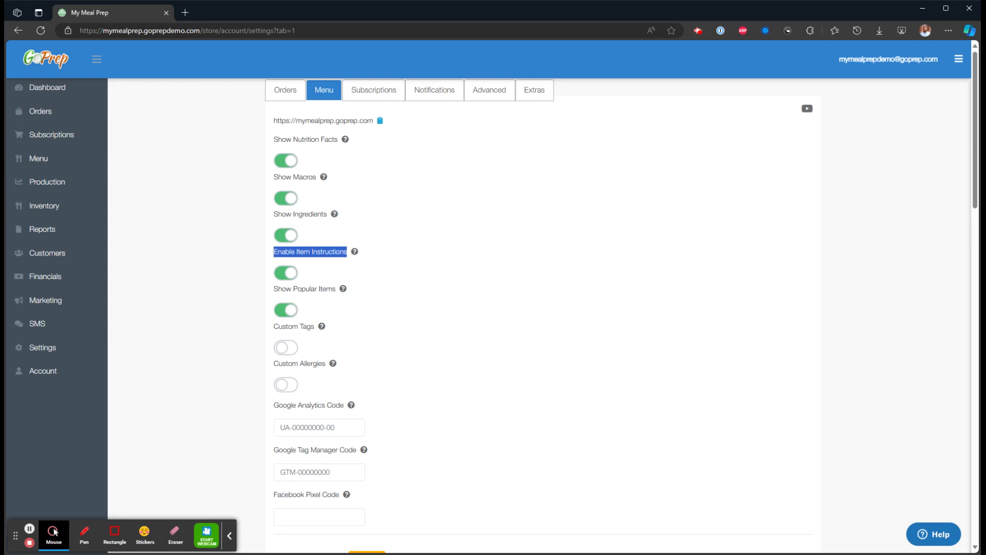
drag(338, 289, 271, 296)
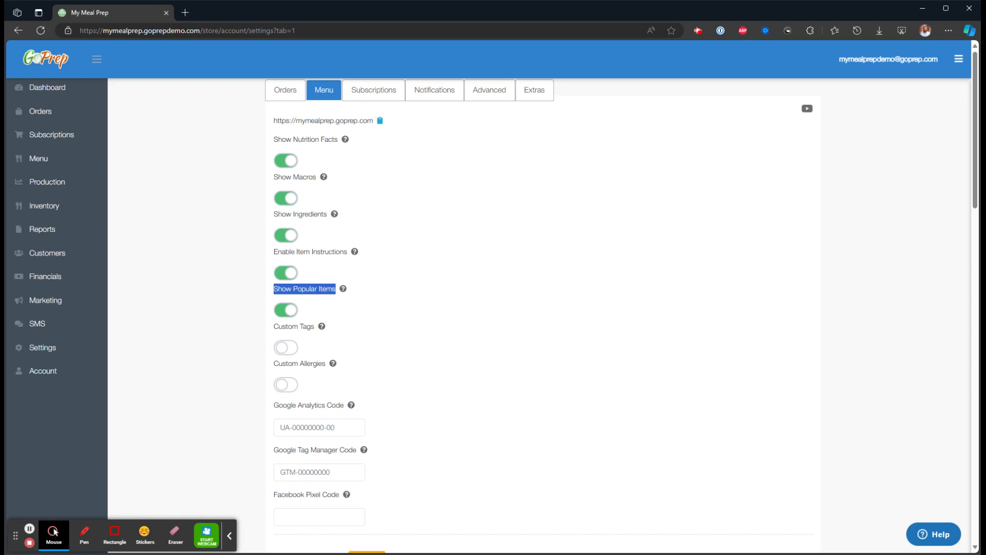
drag(315, 327, 275, 328)
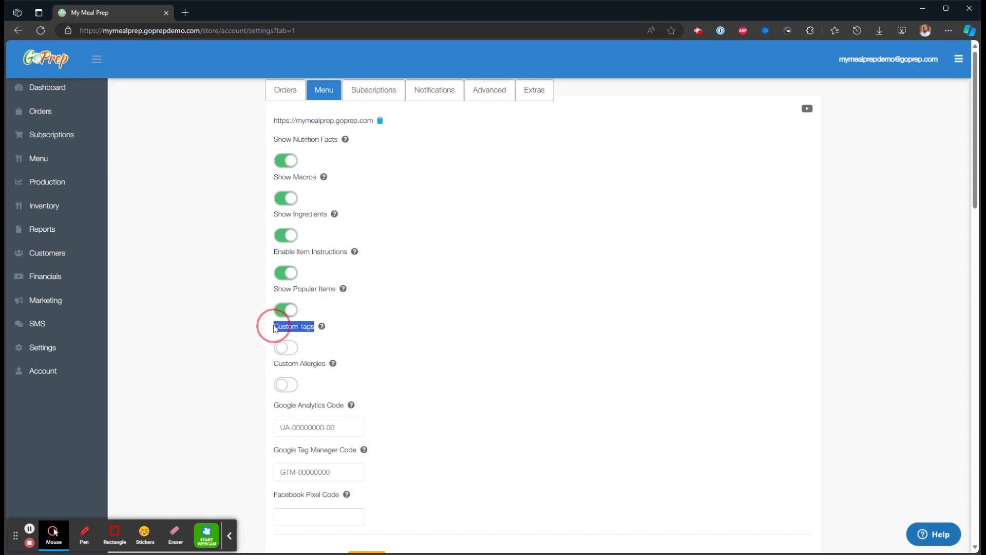
drag(326, 366, 273, 366)
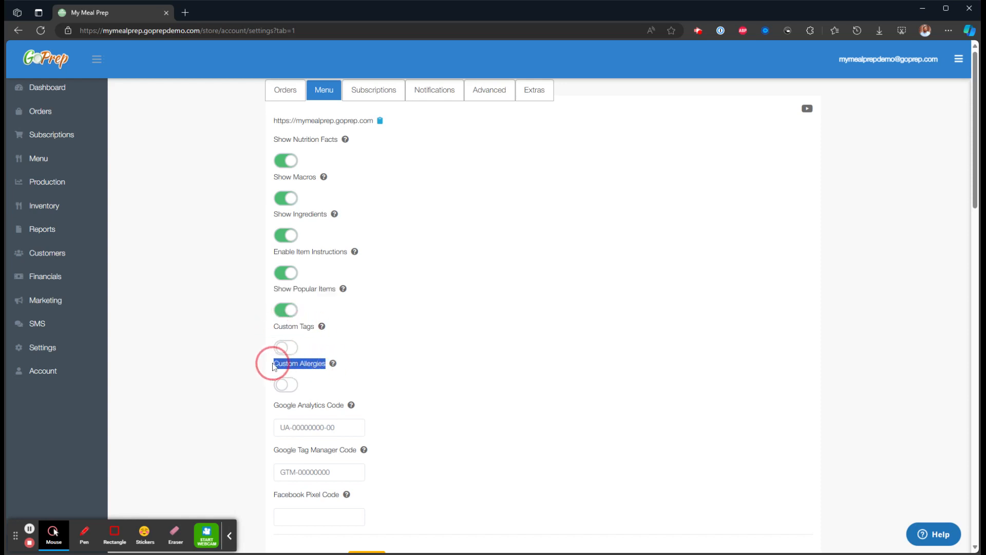
click(373, 329)
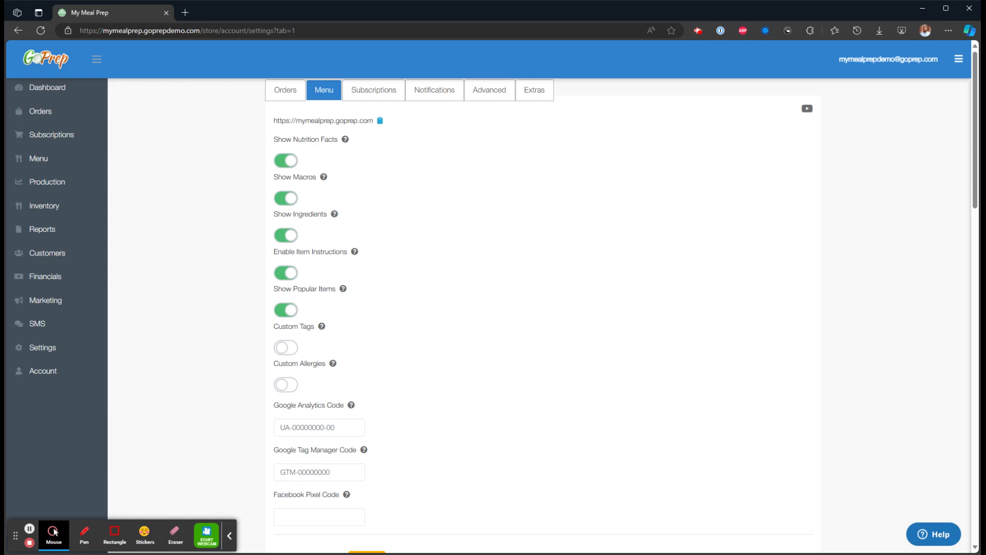
Try out Custom Tags by enabling the option, adding a blank tag entry, deleting it and disabling the option again.
click(288, 348)
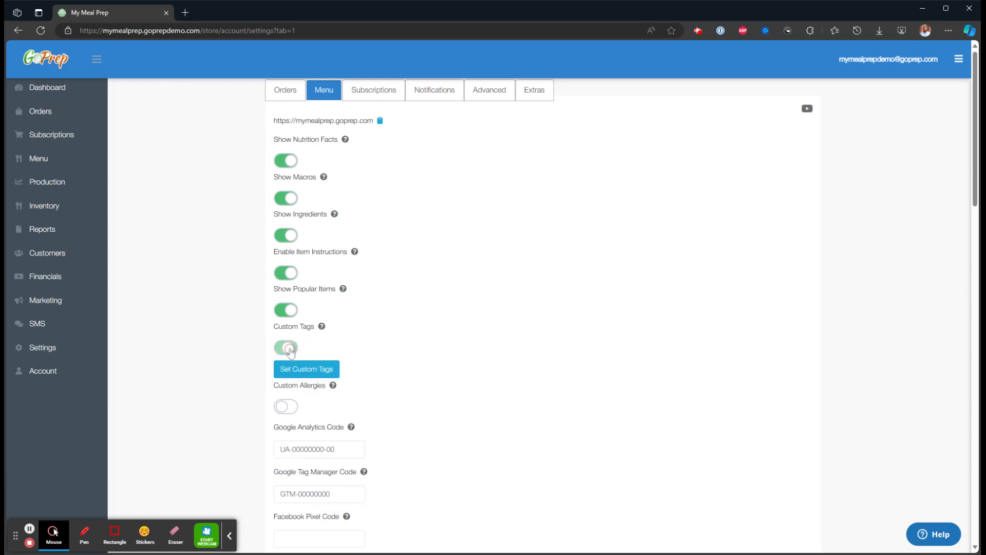
click(310, 370)
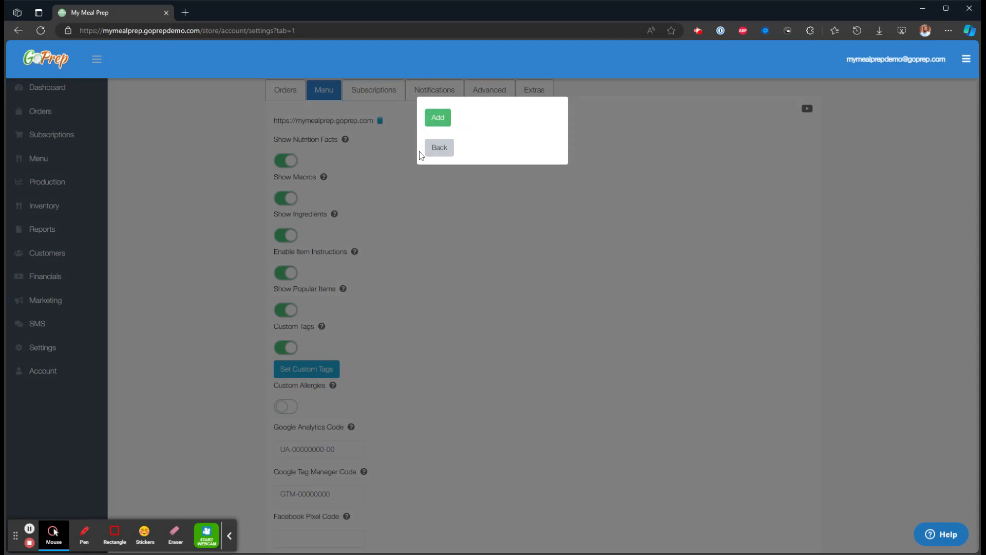
click(437, 117)
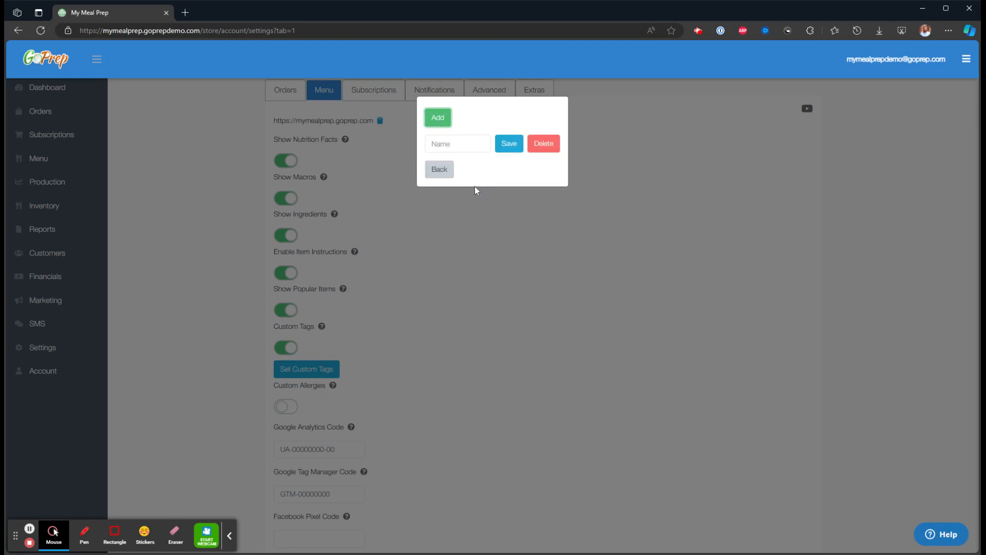
click(552, 149)
click(440, 149)
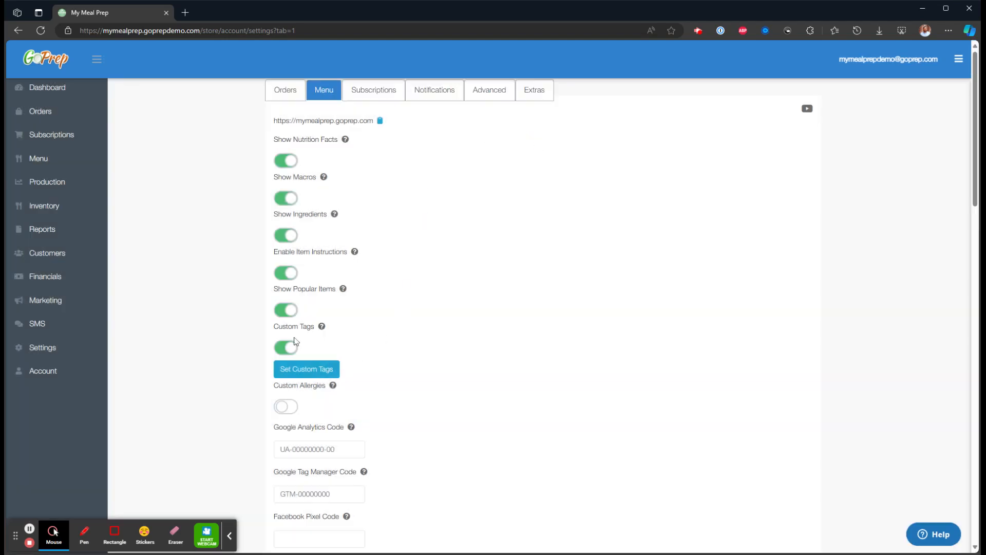
click(291, 351)
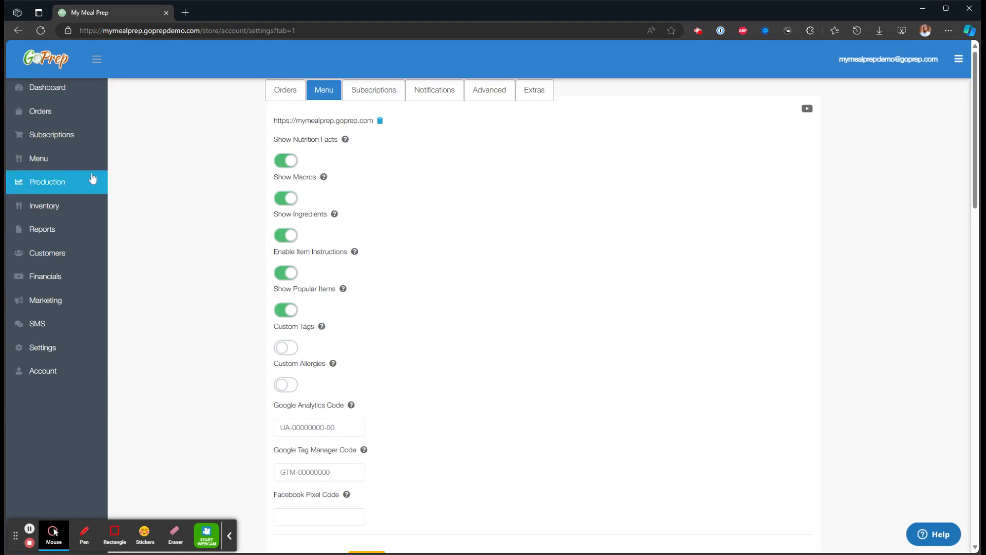
Open the Basmati Rice item from the store menu and examine its Macros section.
click(39, 158)
click(320, 385)
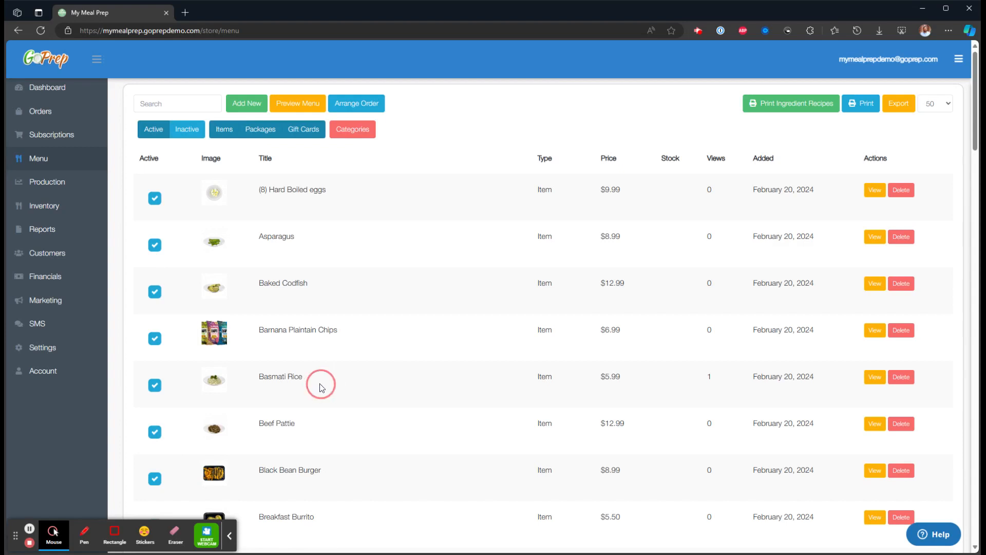
scroll(356, 368, down, 3)
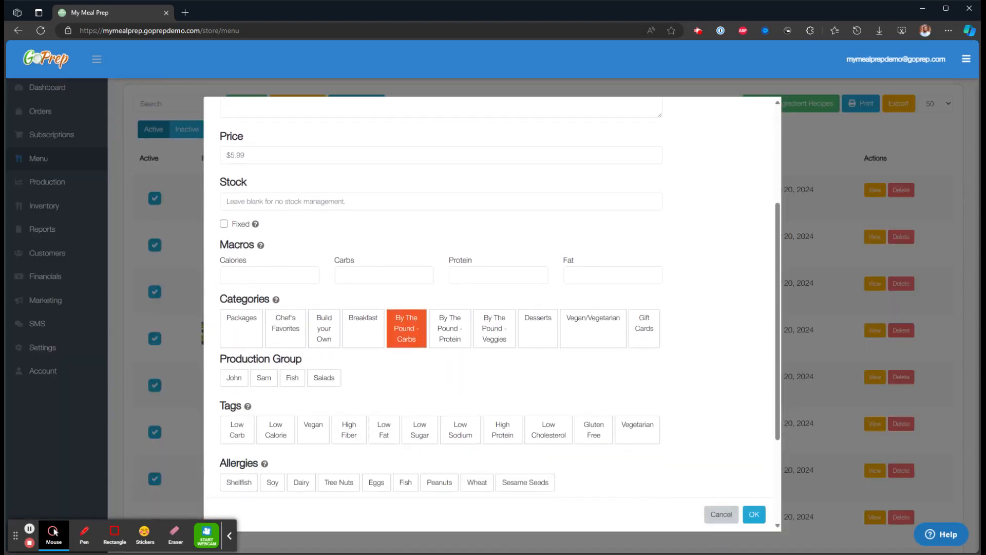
drag(218, 245, 257, 245)
click(414, 235)
Examine the Basmati Rice item's ingredients and Nutrition Facts label, including Total Fat, and return to its general details.
scroll(444, 276, up, 5)
click(285, 157)
scroll(431, 258, down, 2)
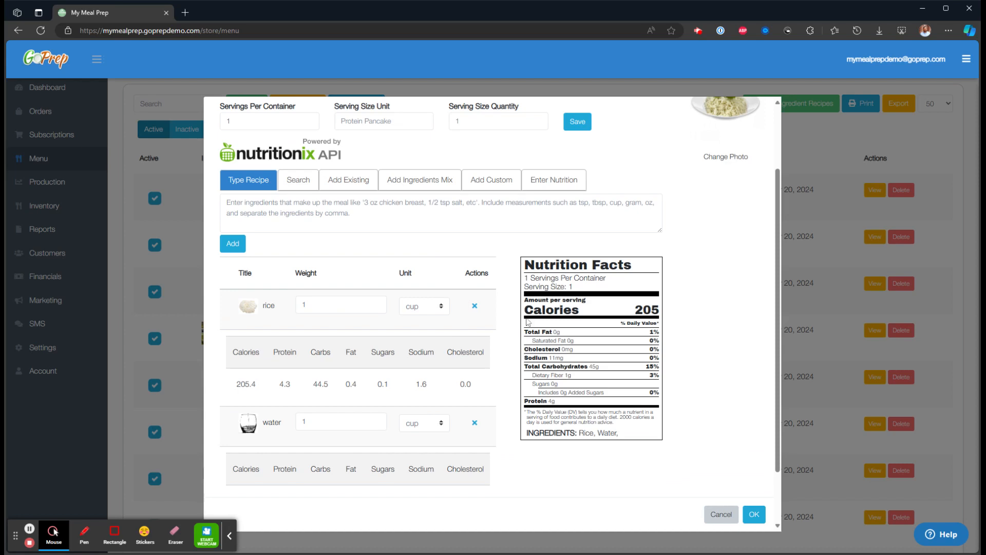
drag(525, 331, 559, 332)
scroll(268, 177, up, 3)
click(233, 158)
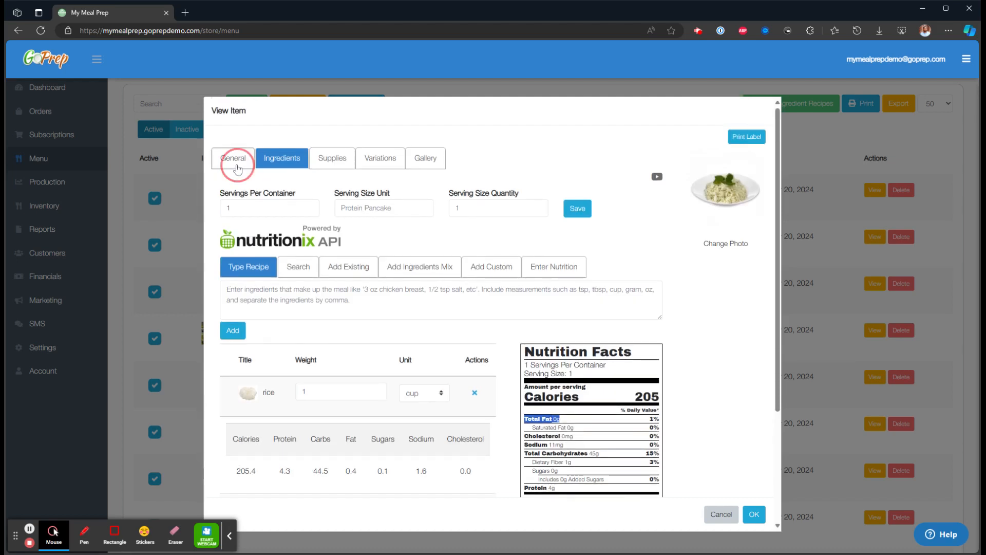
Examine the Macros, Tags, Allergies and Instructions fields in the item's general details.
scroll(308, 319, down, 2)
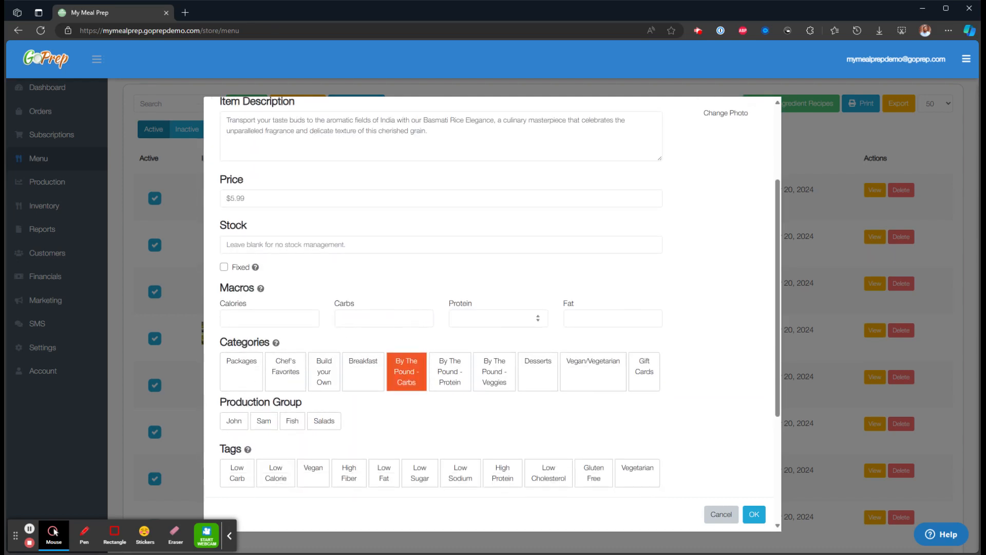
click(651, 318)
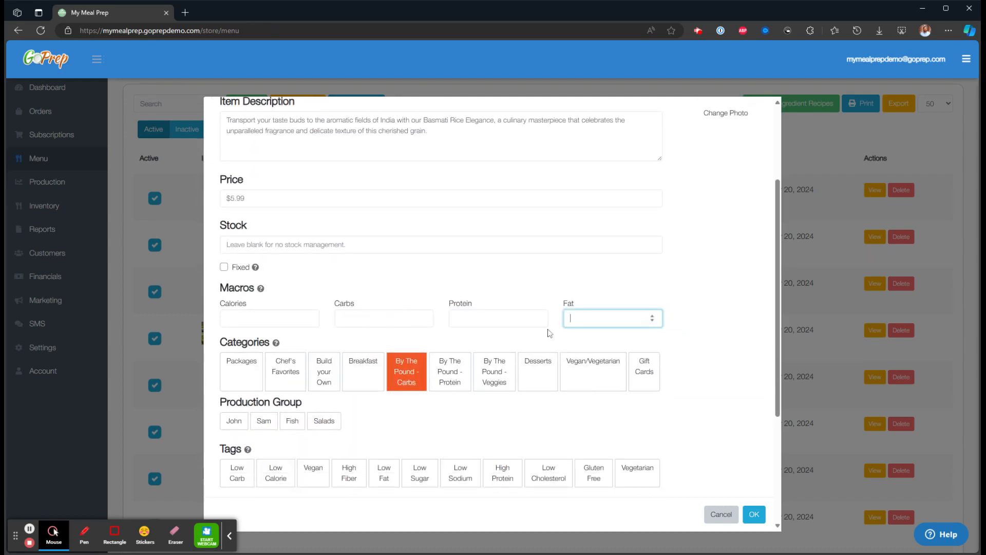
scroll(486, 285, down, 3)
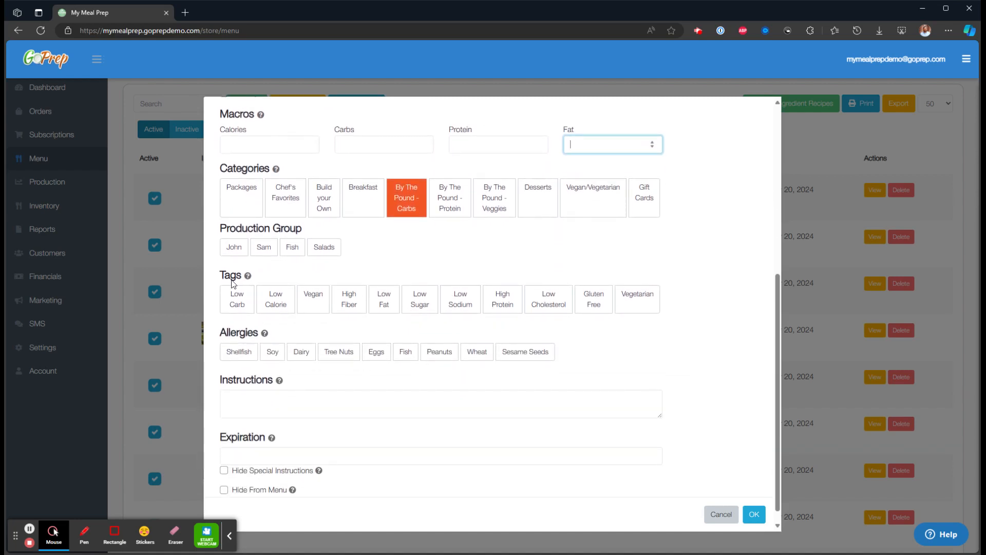
drag(220, 271, 241, 271)
drag(225, 333, 252, 331)
scroll(286, 347, down, 1)
click(255, 380)
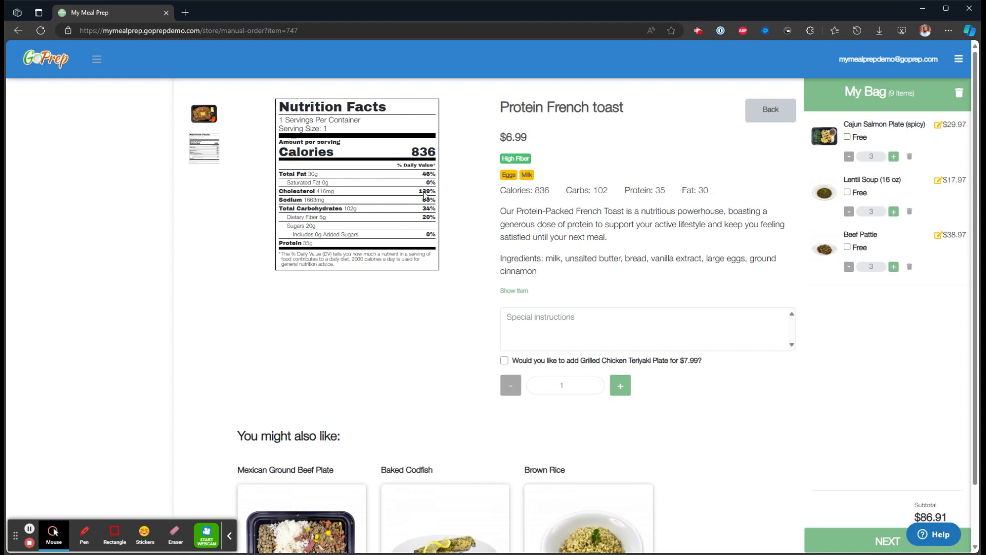
Examine the macros line and the ingredients list on the Protein French toast order page.
drag(501, 189, 707, 191)
click(596, 246)
drag(497, 257, 612, 271)
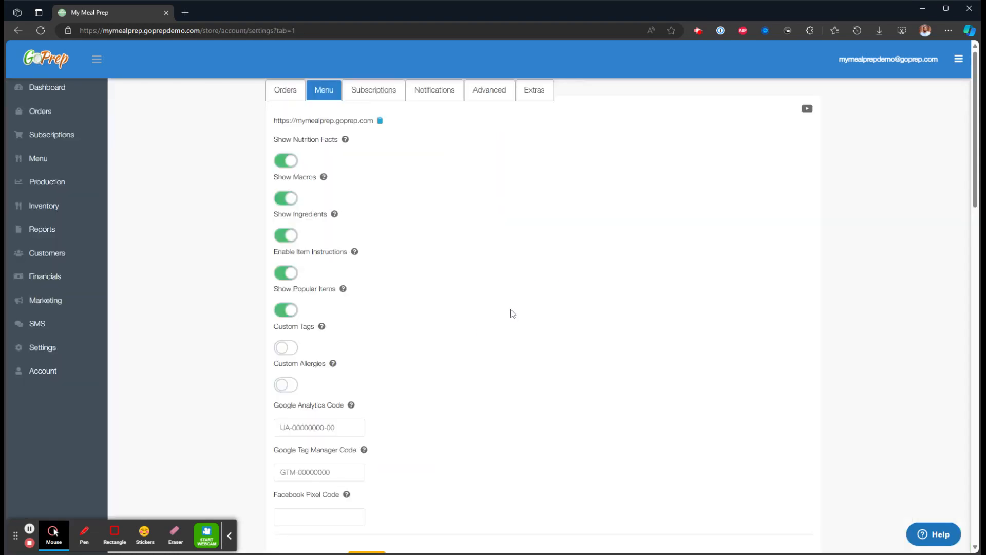
Examine the Google Analytics, Google Tag Manager and Facebook Pixel code fields in the menu settings.
scroll(420, 321, down, 3)
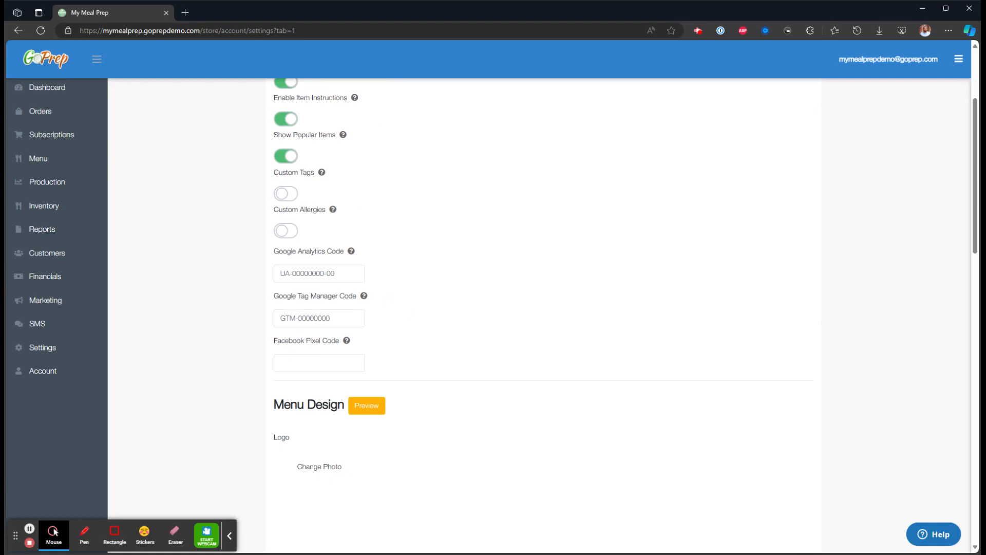
drag(345, 252, 277, 252)
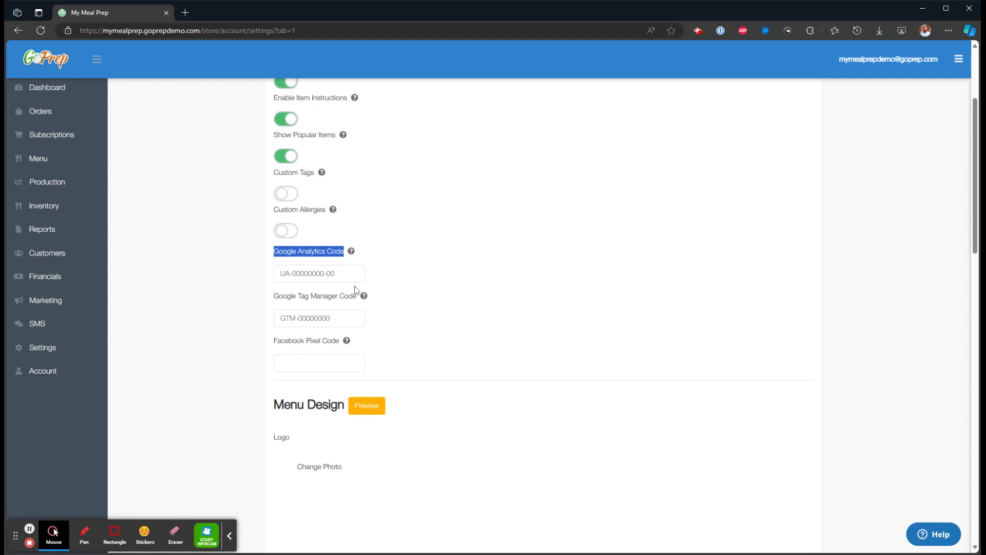
triple_click(326, 272)
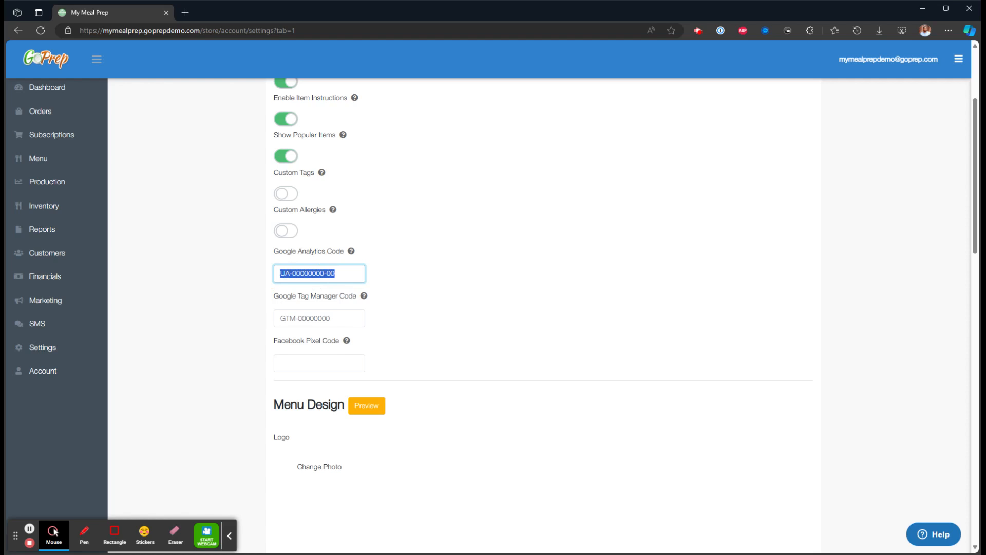
drag(328, 314, 280, 314)
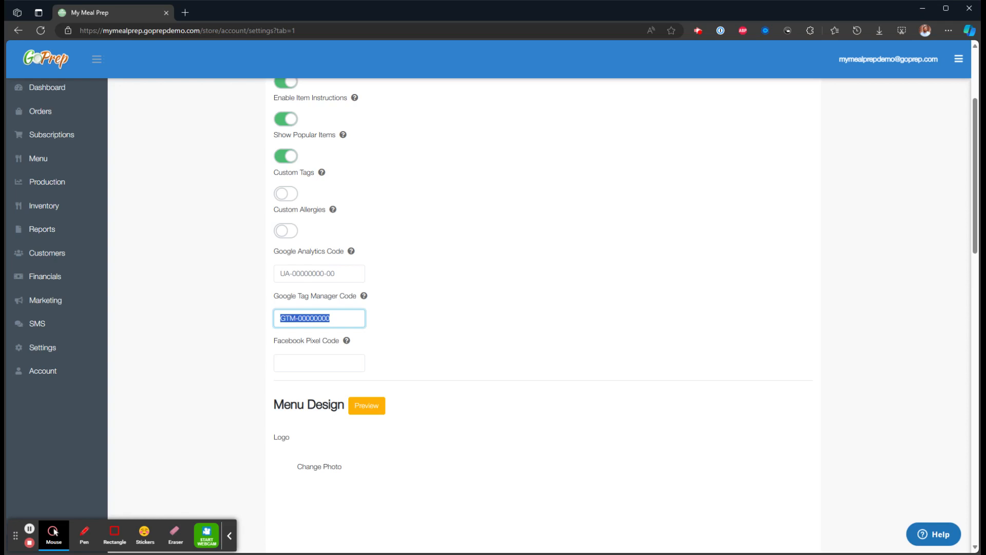
scroll(321, 308, down, 1)
click(321, 310)
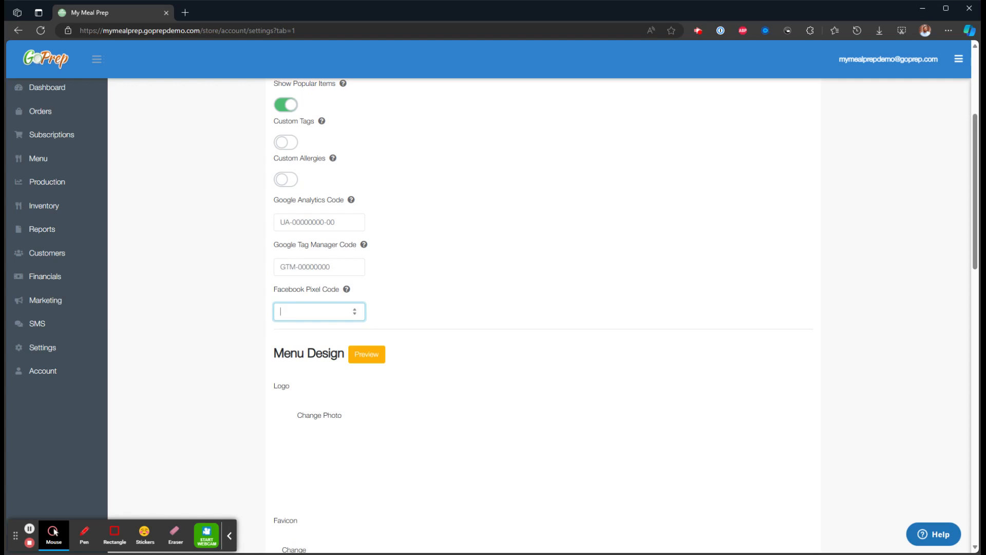
Examine the Menu Design section with its logo and favicon settings.
scroll(425, 315, down, 4)
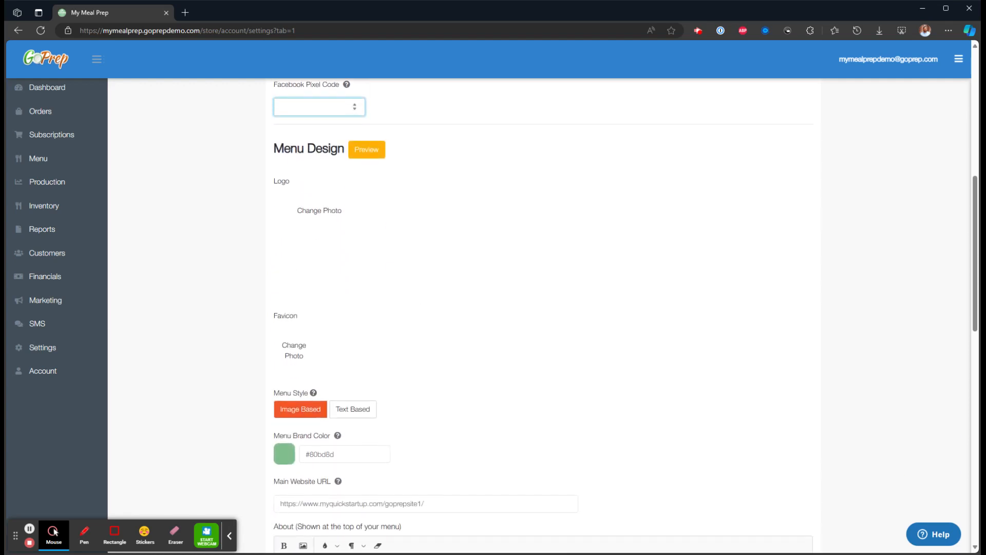
click(308, 150)
click(192, 220)
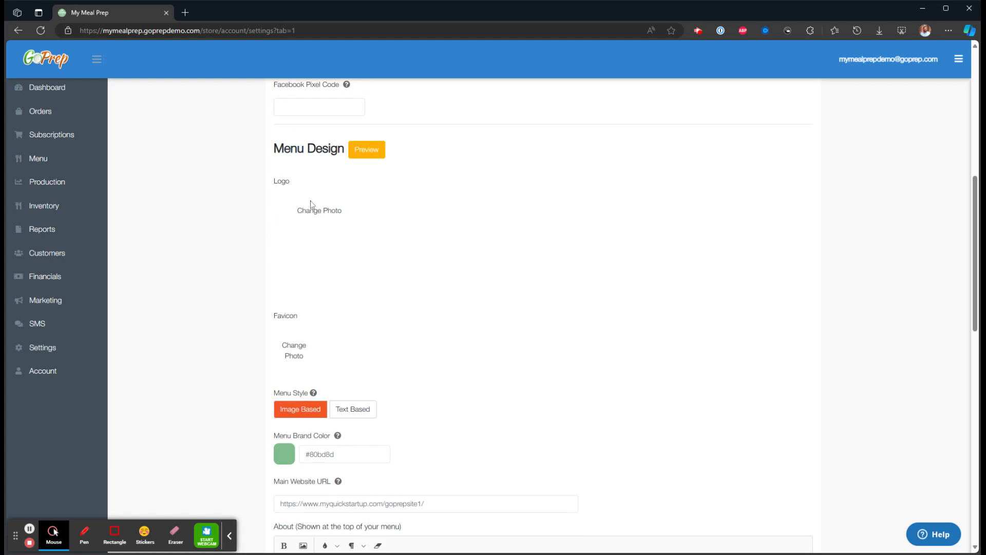
scroll(326, 222, down, 2)
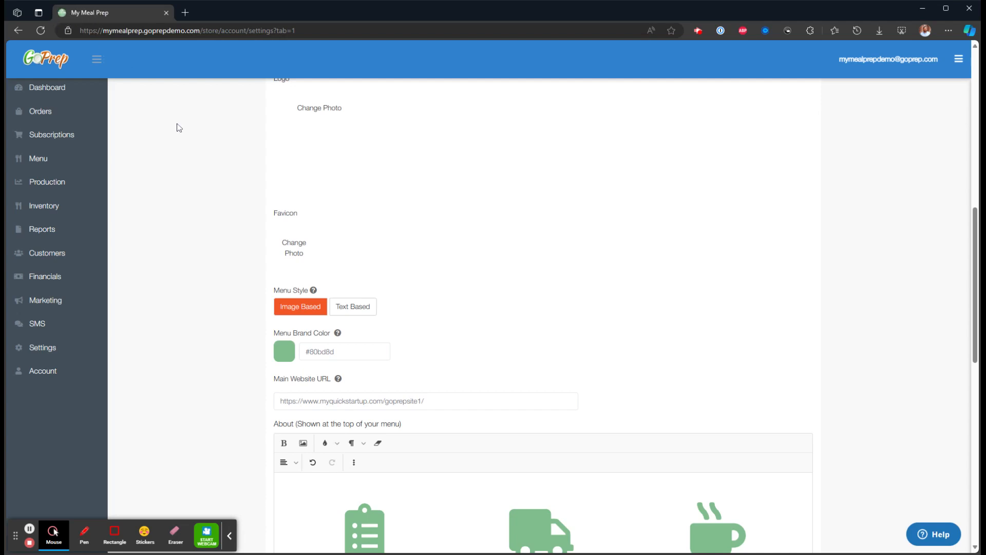
Set the Menu Style to Text Based in the Menu Design settings.
scroll(354, 226, down, 1)
drag(280, 240, 303, 241)
click(225, 247)
click(295, 258)
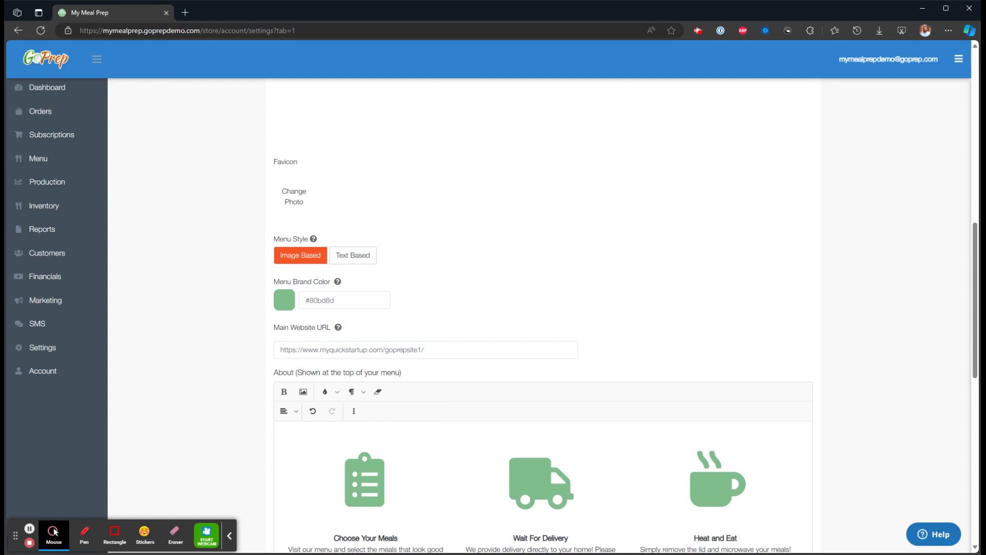
click(368, 264)
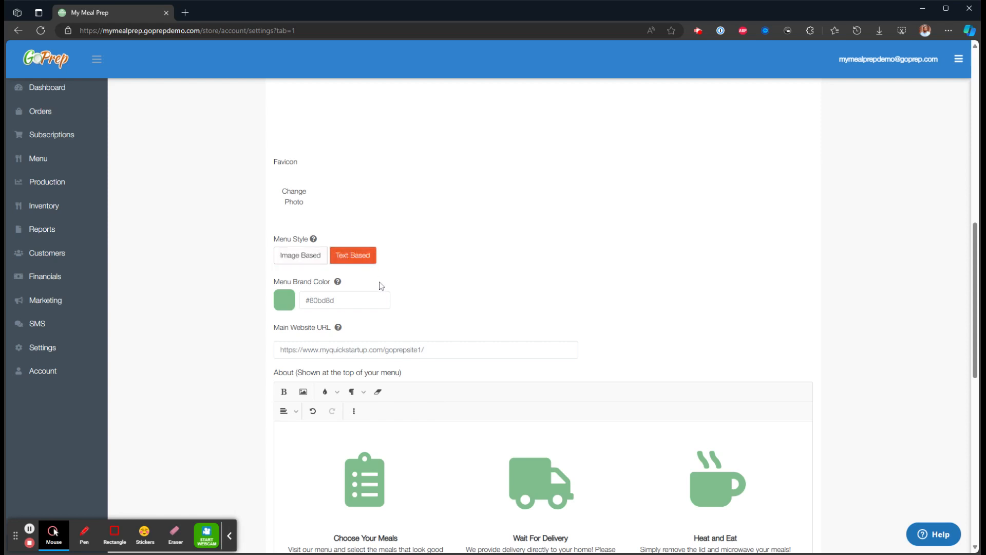
Set the Menu Style to Image Based and examine the Menu Brand Color palette and hex code field.
click(308, 260)
scroll(308, 260, down, 1)
drag(273, 230, 331, 233)
click(257, 267)
click(284, 249)
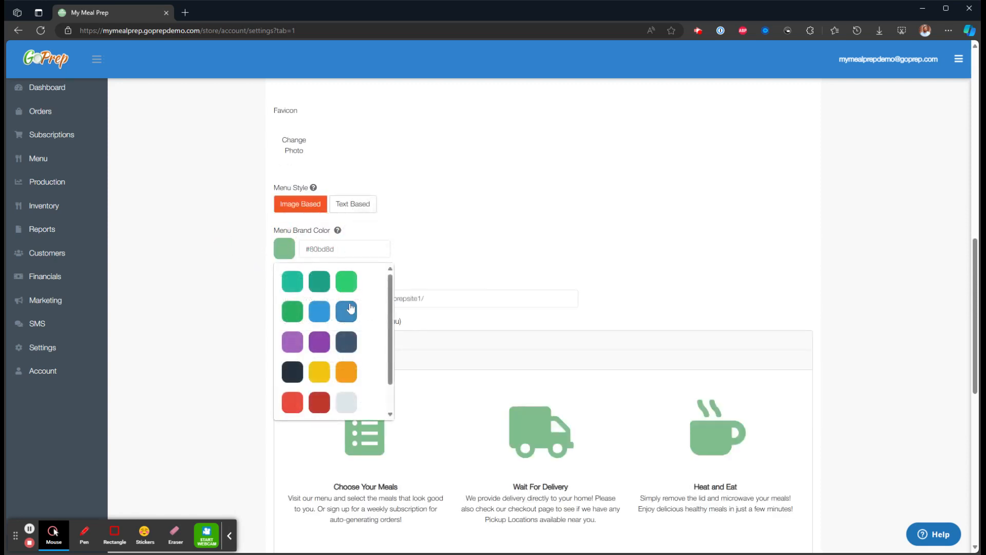
click(210, 280)
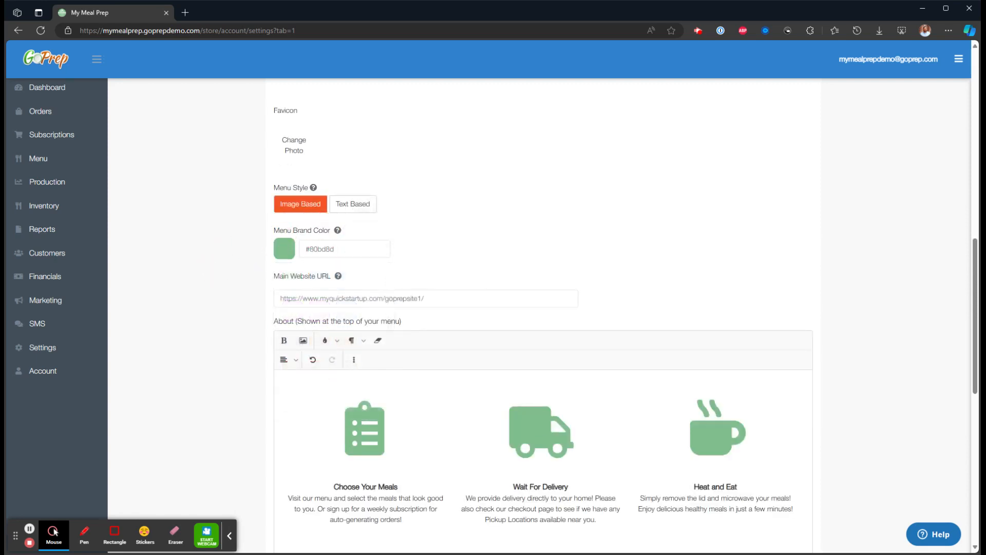
drag(343, 249, 309, 249)
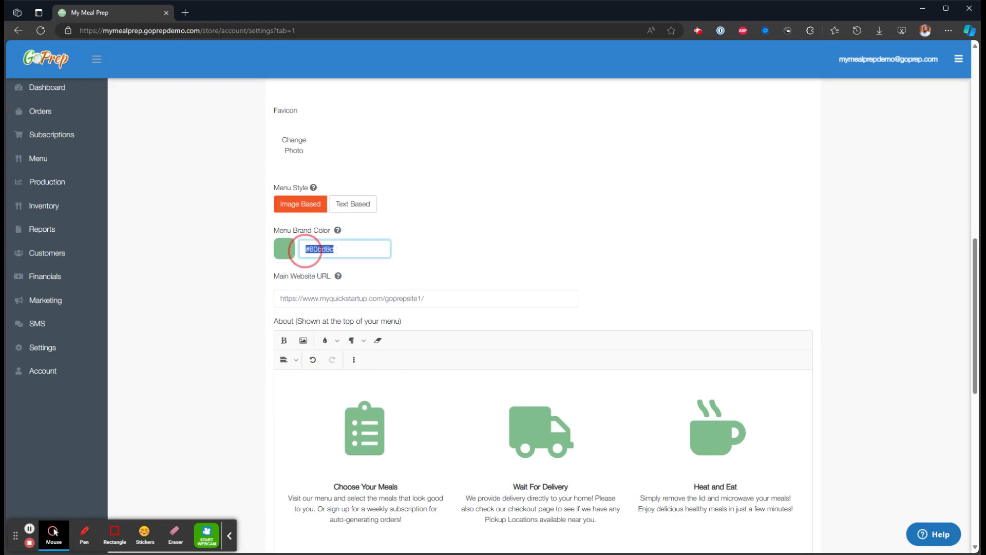
click(195, 317)
Examine the Main Website URL field in the Menu Design settings.
scroll(260, 319, down, 1)
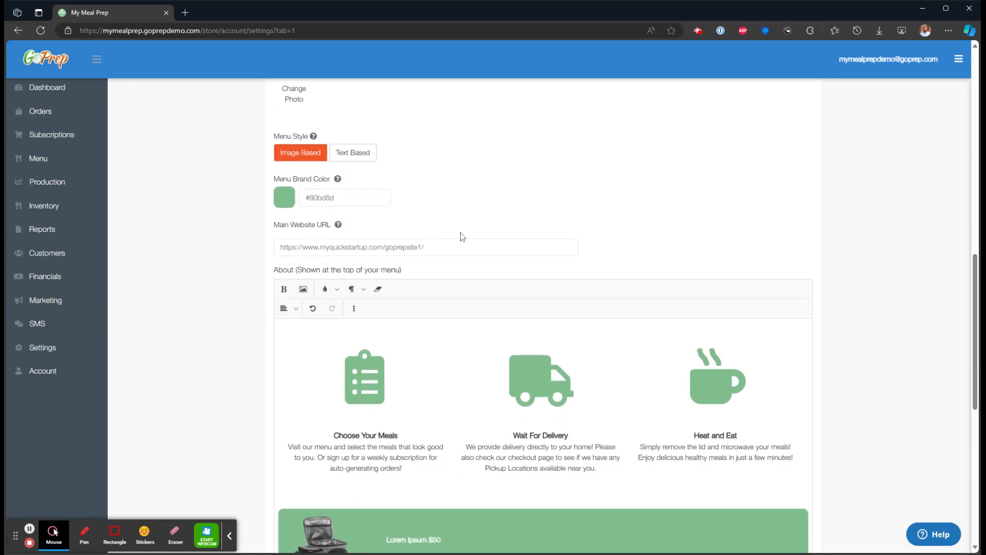
click(442, 249)
drag(443, 249, 269, 247)
click(246, 258)
Examine the About editor and its content blocks shown at the top of the menu.
scroll(270, 219, down, 1)
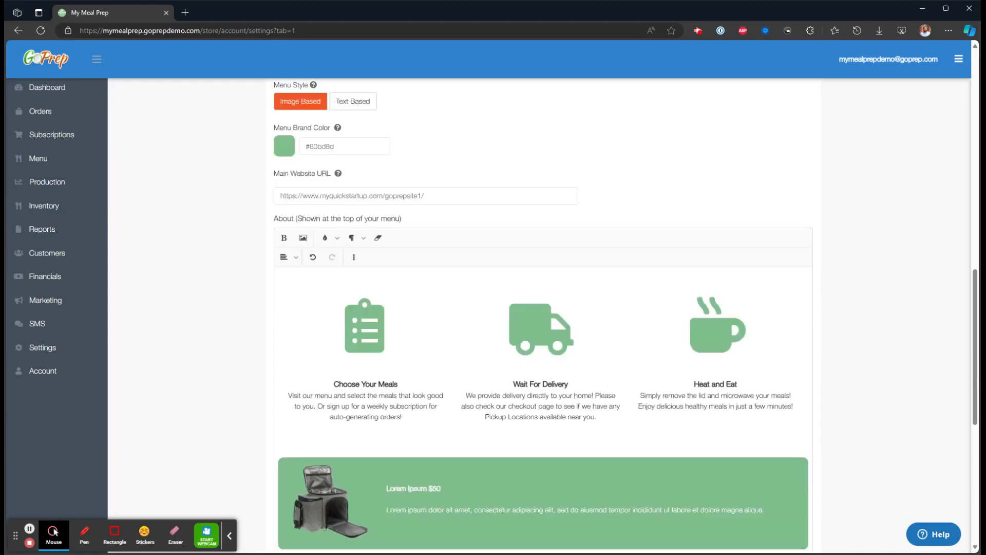
drag(271, 219, 410, 222)
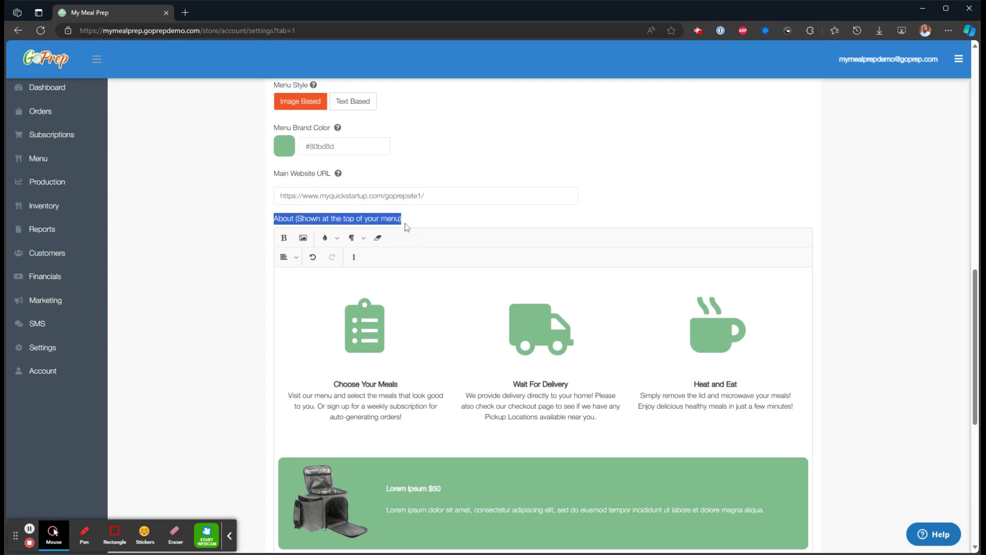
scroll(231, 245, down, 1)
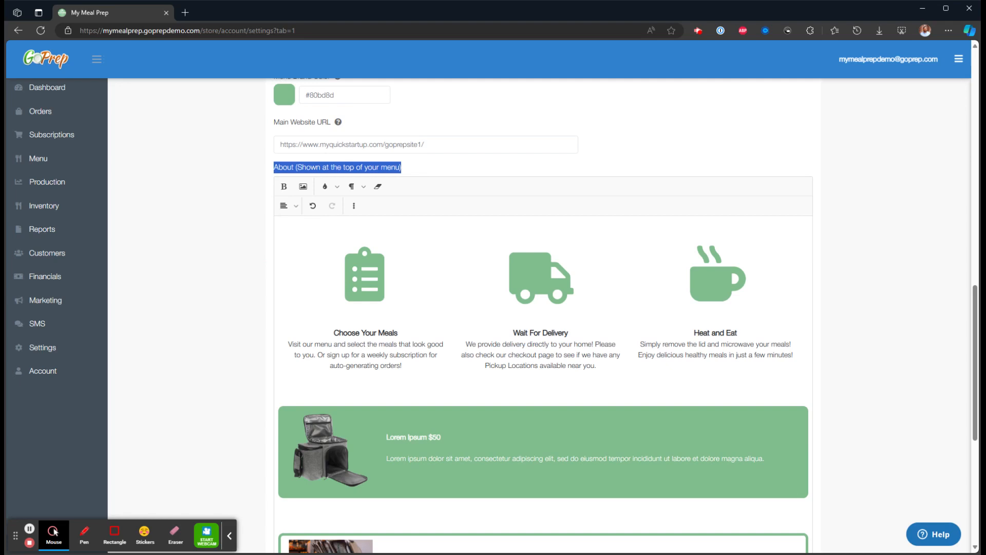
scroll(542, 316, down, 3)
scroll(543, 316, up, 3)
scroll(542, 316, down, 4)
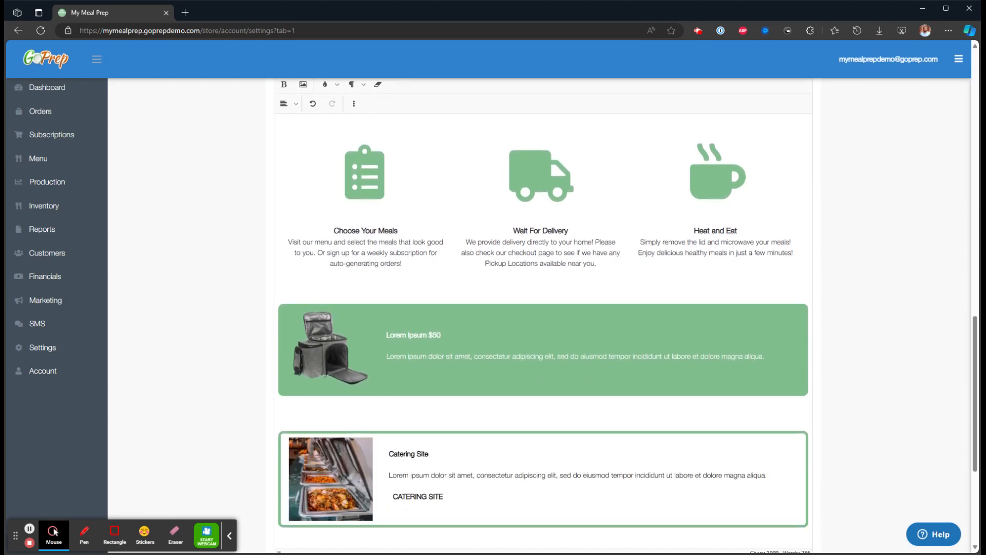
scroll(200, 155, up, 2)
scroll(200, 156, up, 1)
Open a new manual order from the Orders page and examine the About content above its menu items.
click(95, 122)
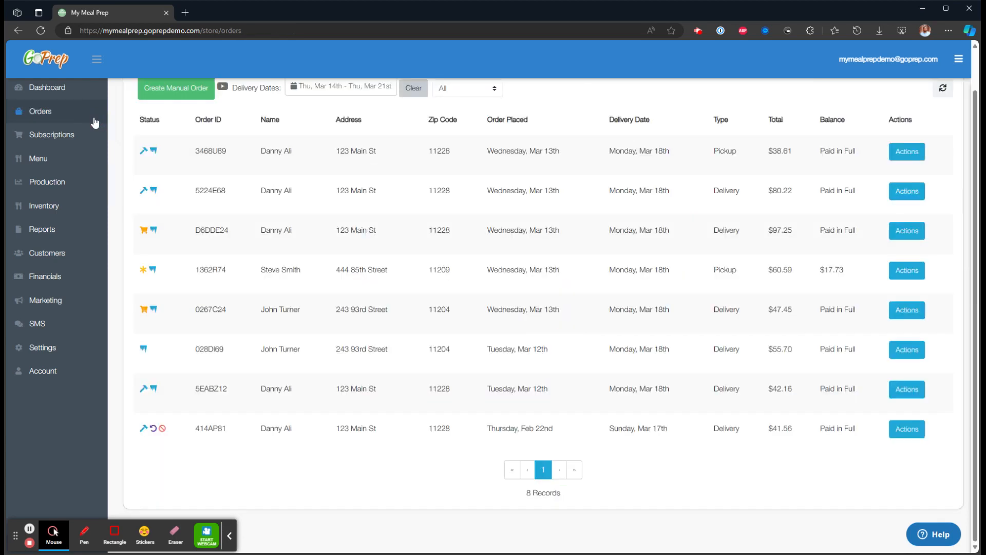
click(168, 134)
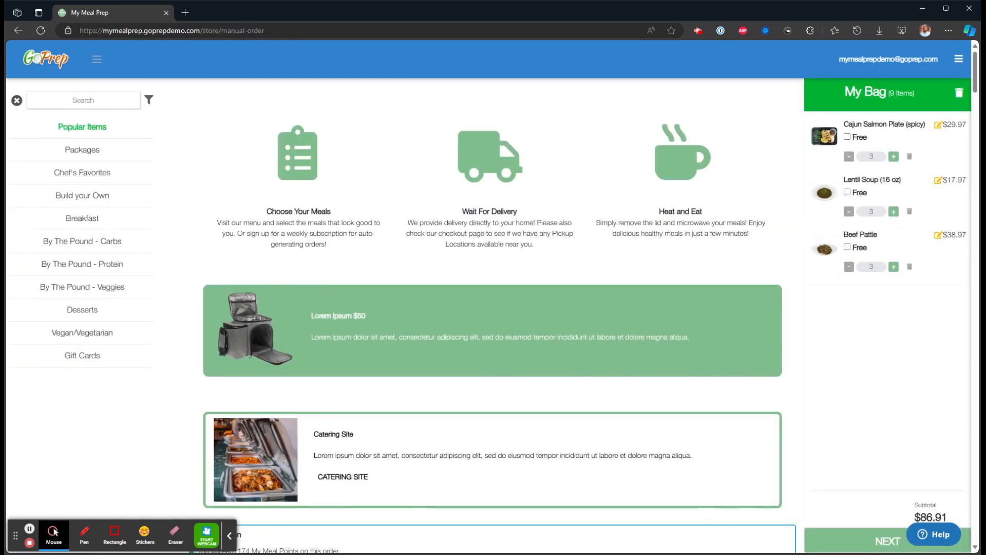
scroll(492, 308, down, 2)
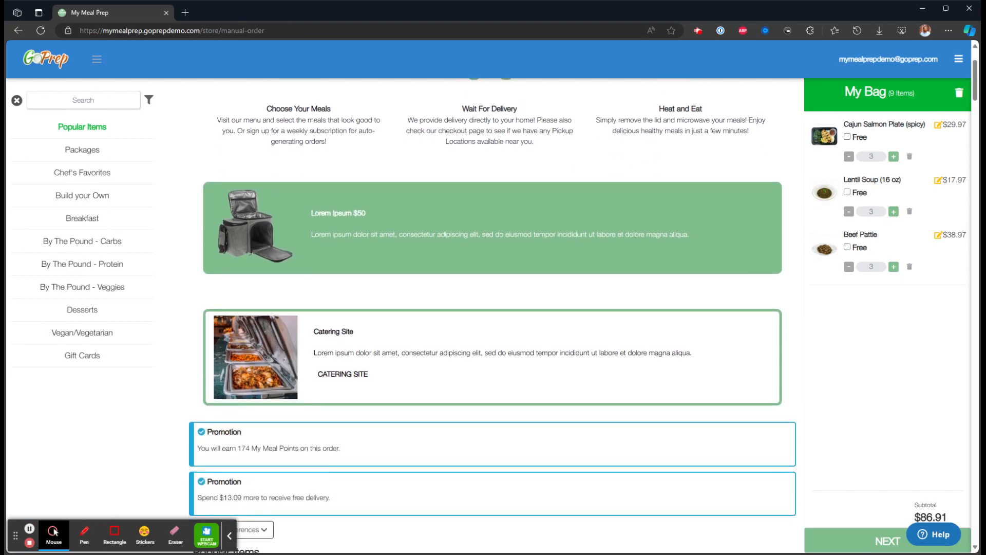
scroll(492, 308, up, 2)
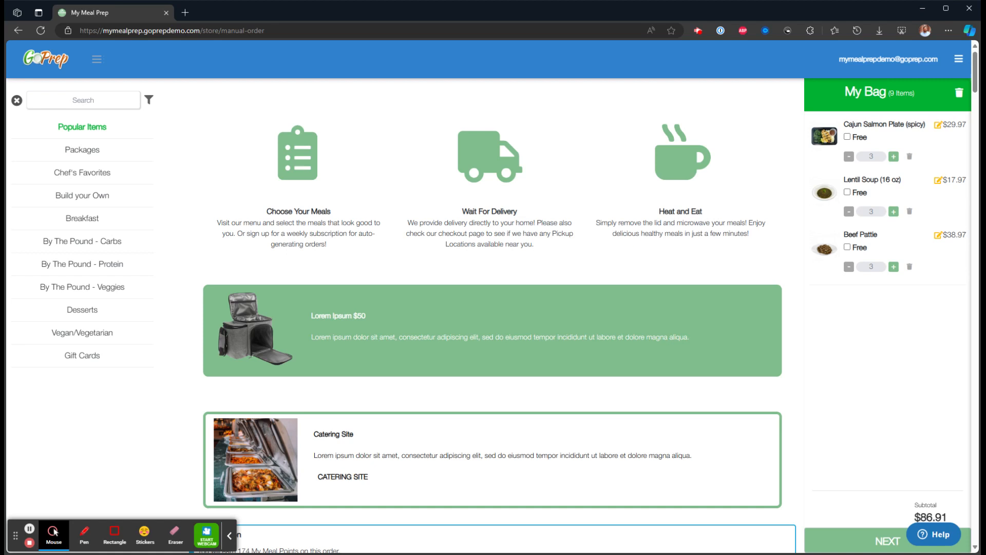
Examine the Columns, Show Phone and Show Email options in the Menu Design settings.
double_click(301, 342)
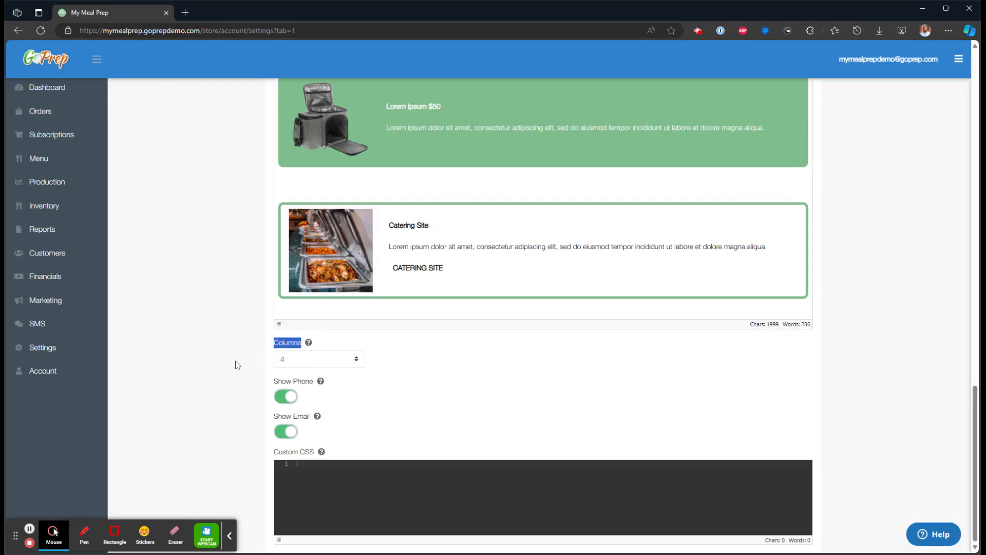
click(205, 368)
drag(313, 381, 272, 382)
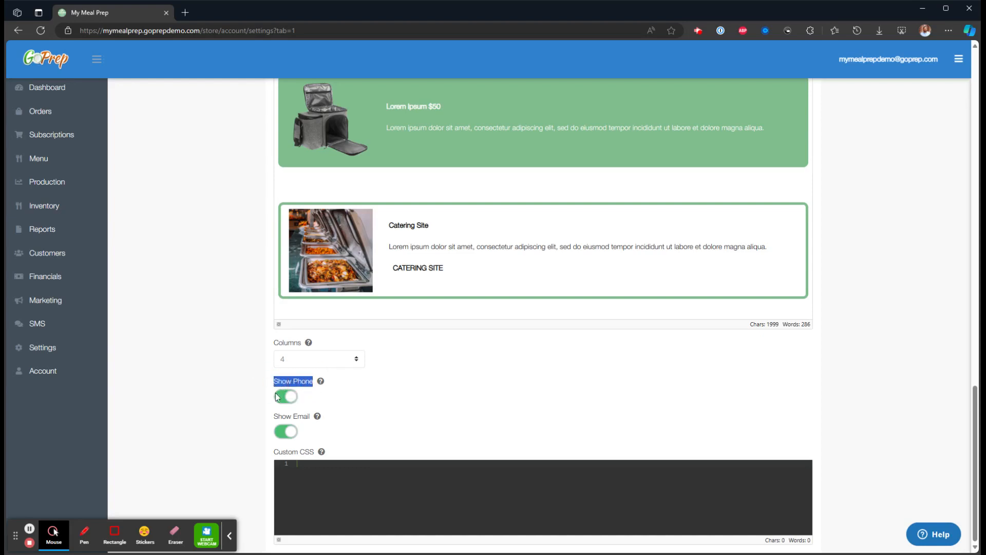
drag(315, 416, 274, 416)
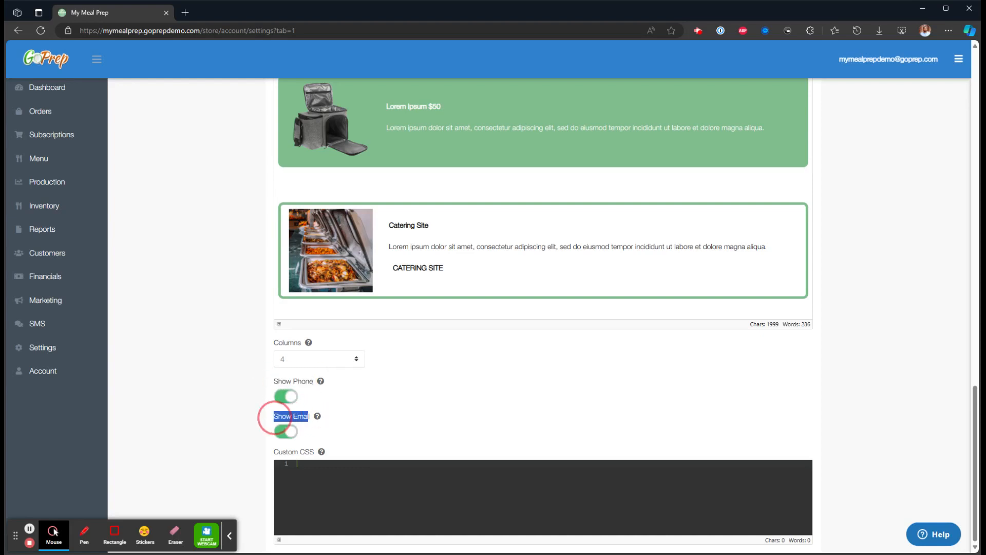
click(216, 363)
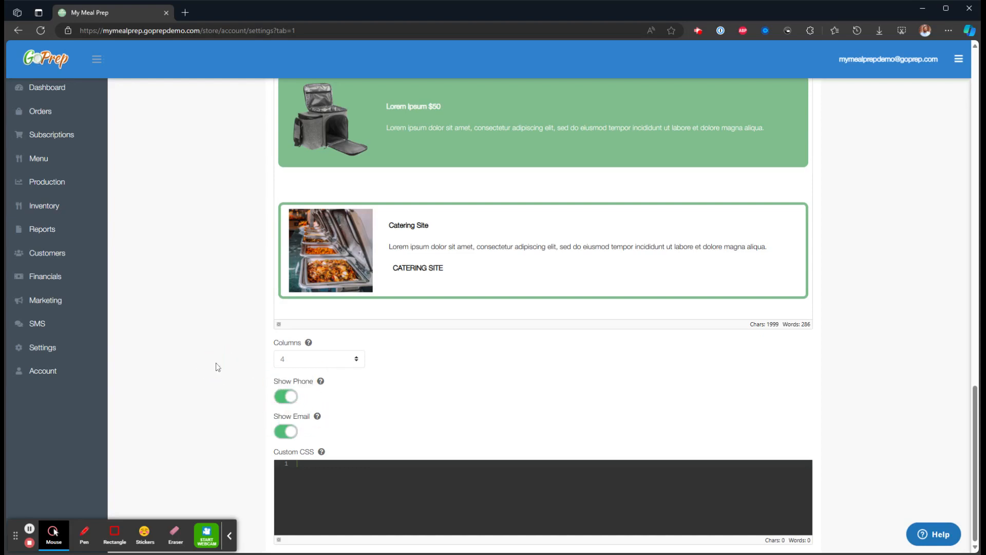